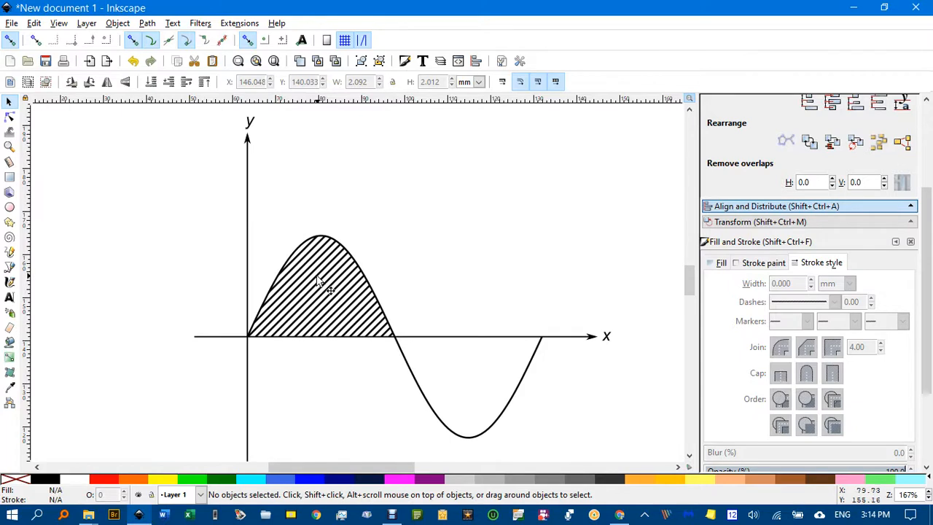
# Step: Delete the hatched shape between the sine curve's first hump and the x-axis
pyautogui.click(321, 290)
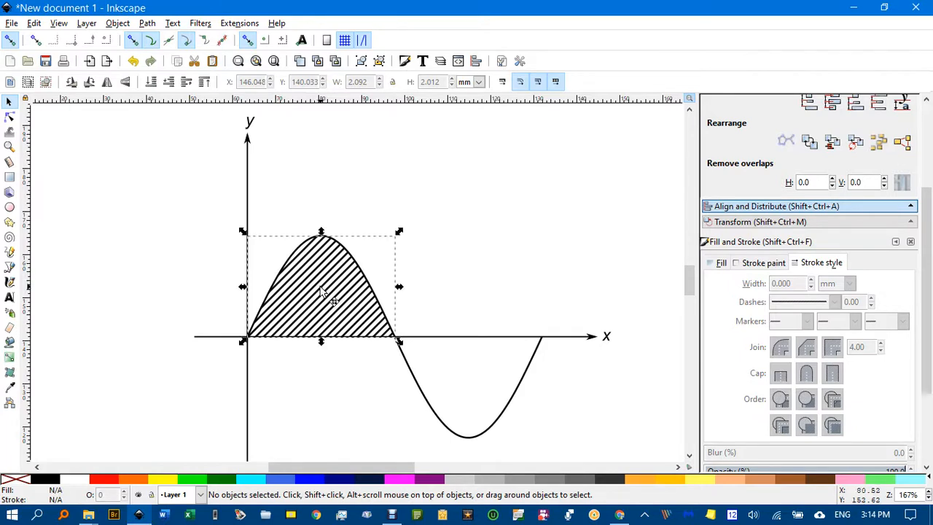
pyautogui.press('Delete')
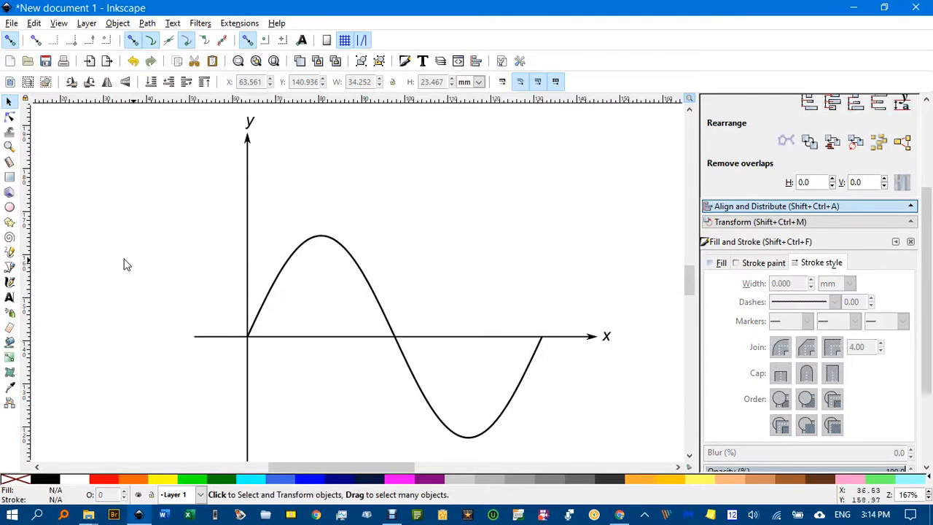
# Step: Bucket-fill the area between the sine curve's first hump and the x-axis with yellow
pyautogui.click(9, 343)
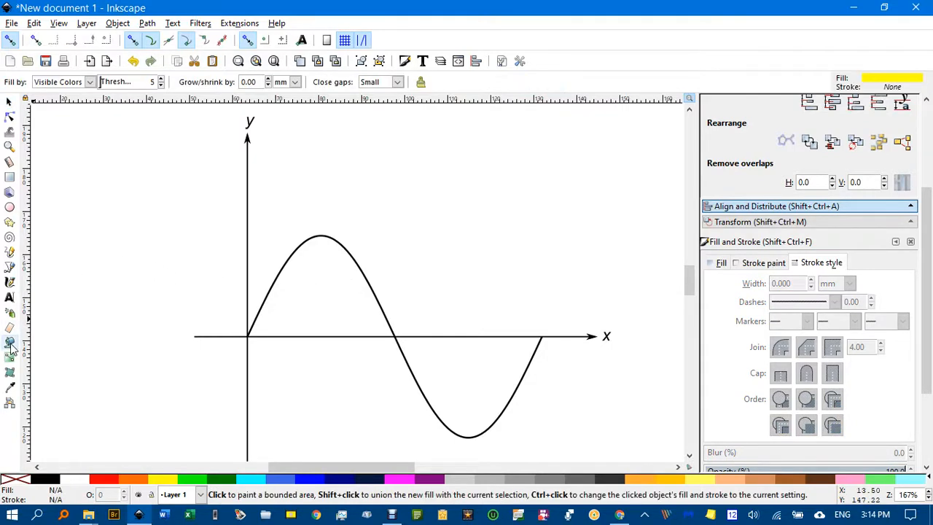
pyautogui.click(316, 291)
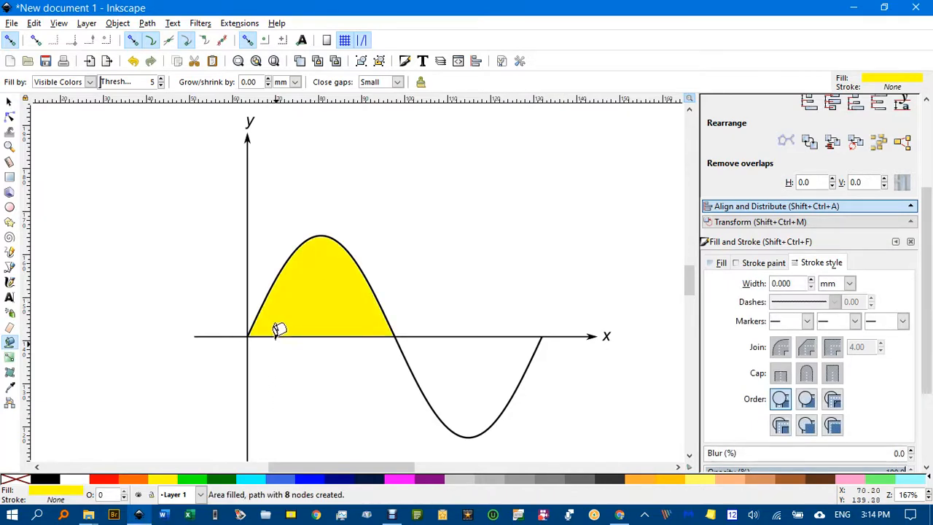
# Step: Examine the edges of the yellow bucket fill closely along the curve and near its crossing with the x-axis
pyautogui.scroll(6, 281, 281)
pyautogui.scroll(6, 251, 277)
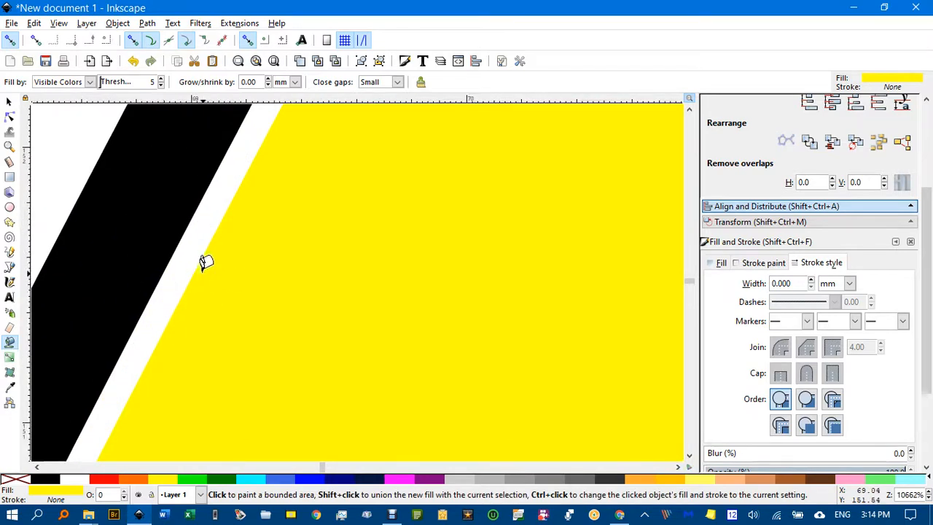
pyautogui.scroll(-3, 218, 263)
pyautogui.scroll(-6, 219, 264)
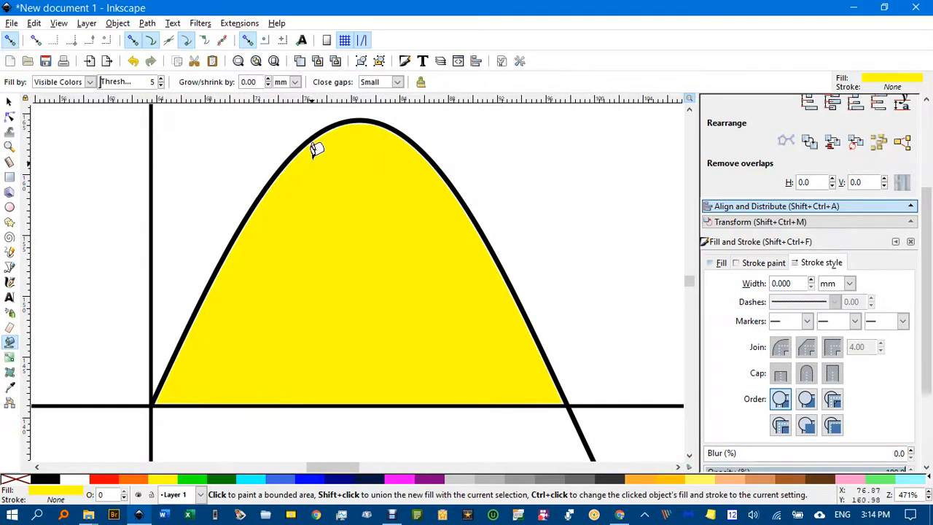
pyautogui.scroll(5, 557, 410)
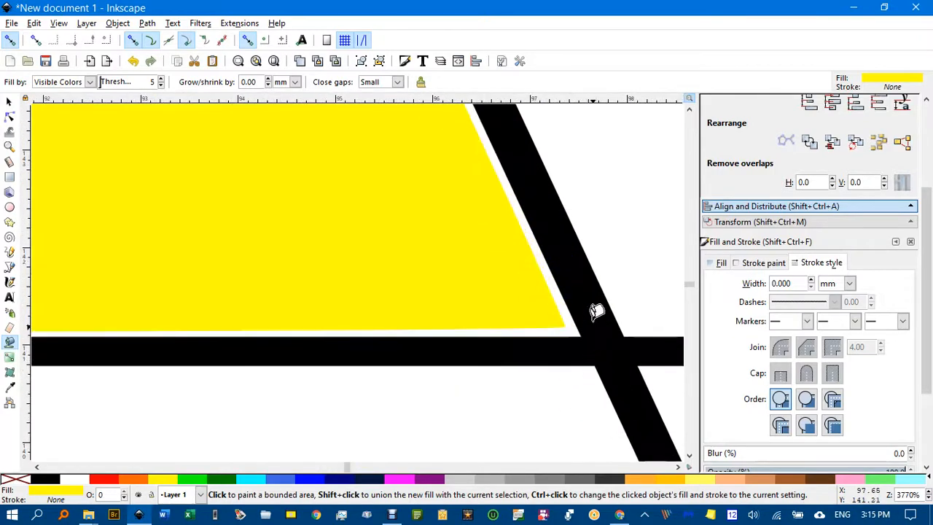
pyautogui.scroll(-7, 547, 322)
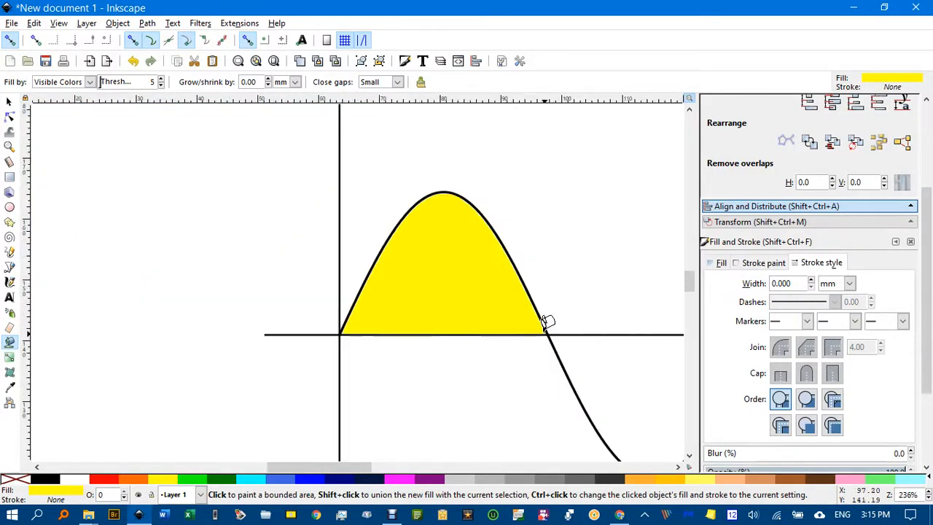
pyautogui.scroll(-2, 547, 321)
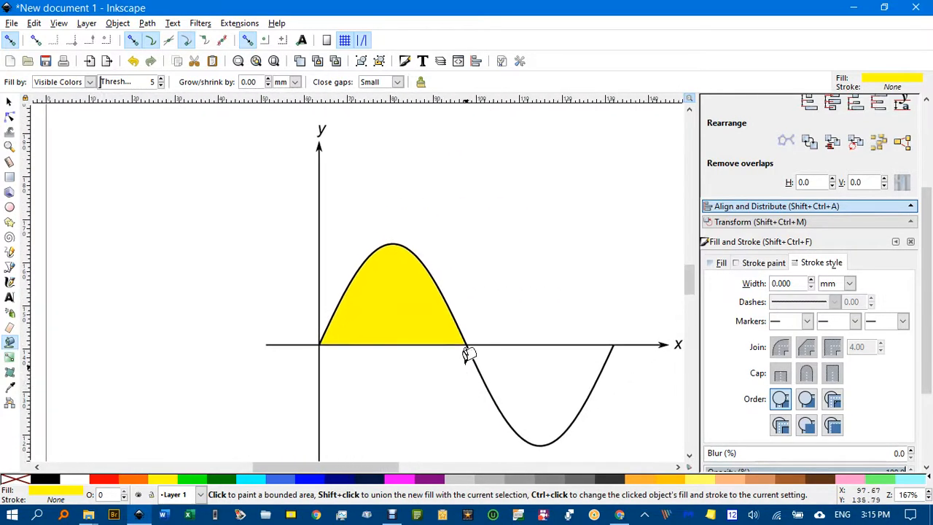
pyautogui.moveTo(465, 356); pyautogui.dragTo(391, 304)
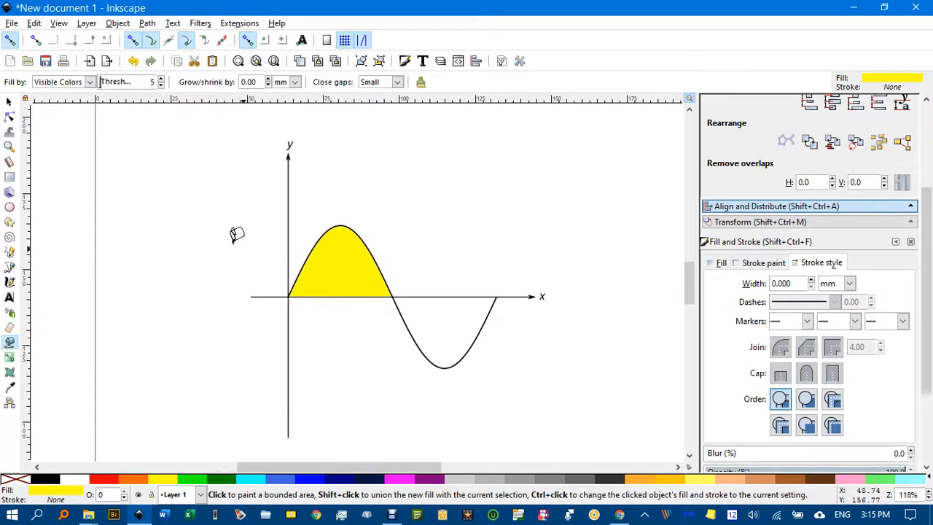
# Step: Delete the yellow bucket-filled shape under the first hump
pyautogui.click(11, 104)
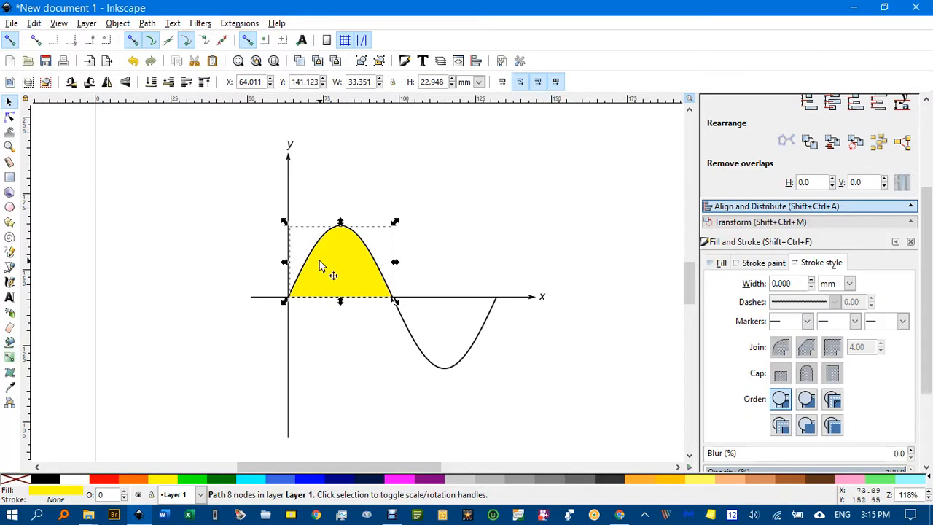
pyautogui.press('Delete')
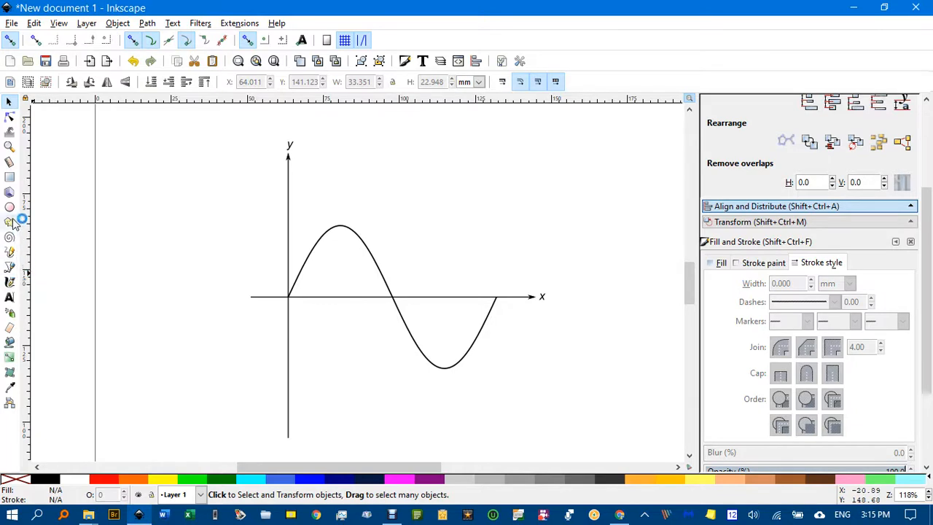
# Step: Draw a yellow-filled rectangle about 37 by 29 mm over the sine curve's first hump, with one corner snapped to the origin
pyautogui.click(9, 177)
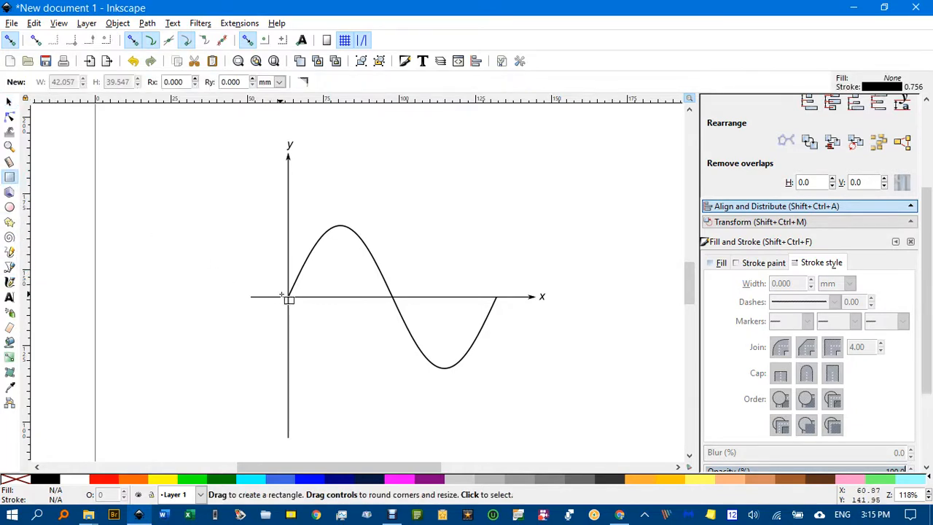
pyautogui.click(186, 41)
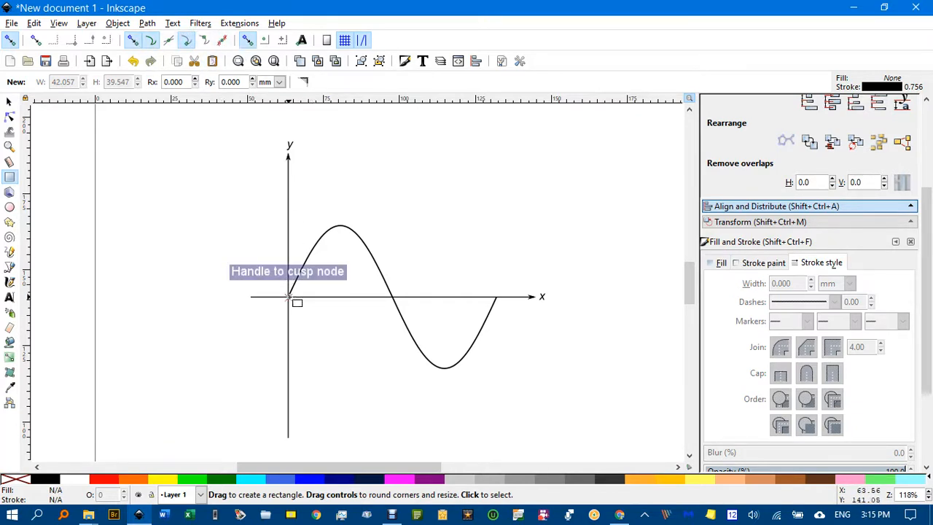
pyautogui.moveTo(289, 297)
pyautogui.mouseDown()
pyautogui.moveTo(437, 320)
pyautogui.moveTo(434, 342)
pyautogui.moveTo(405, 354)
pyautogui.moveTo(408, 377)
pyautogui.moveTo(400, 209)
pyautogui.mouseUp()
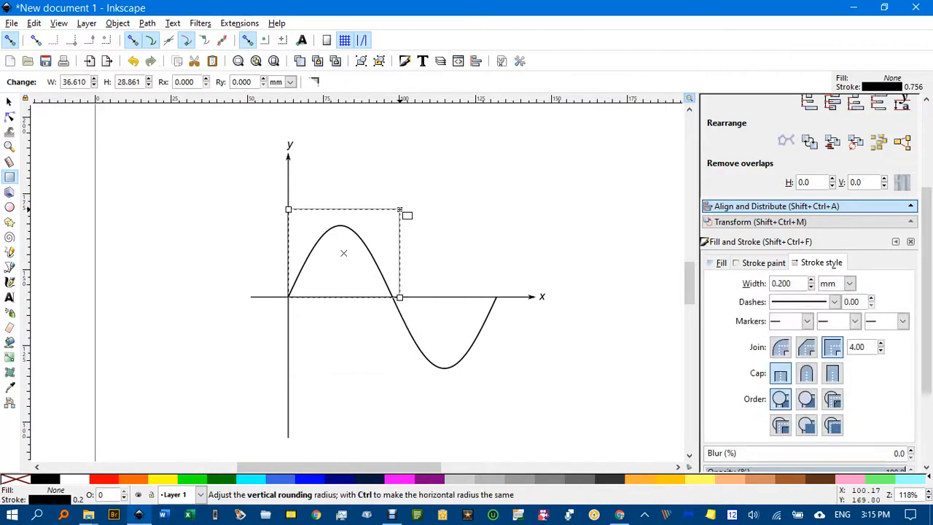
pyautogui.click(173, 482)
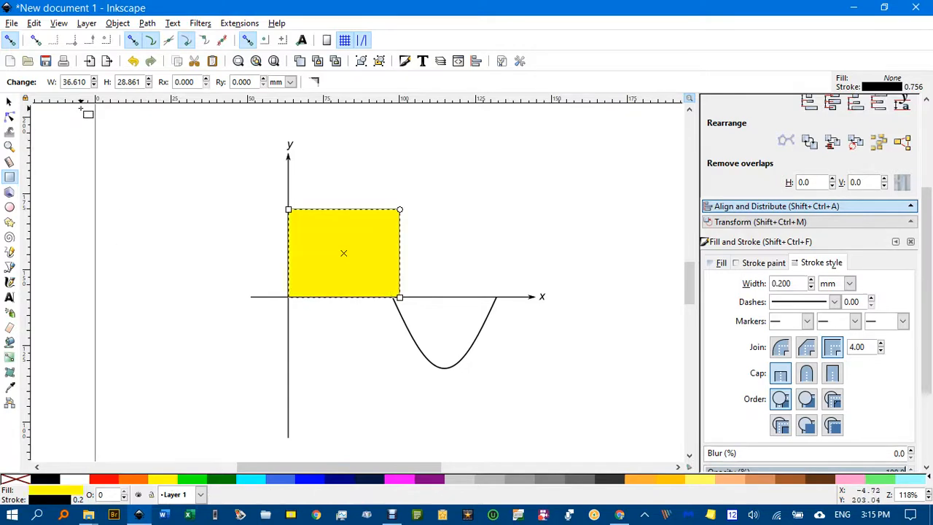
# Step: Lower the yellow rectangle to the bottom of the stacking order, behind the sine curve and axes
pyautogui.click(9, 103)
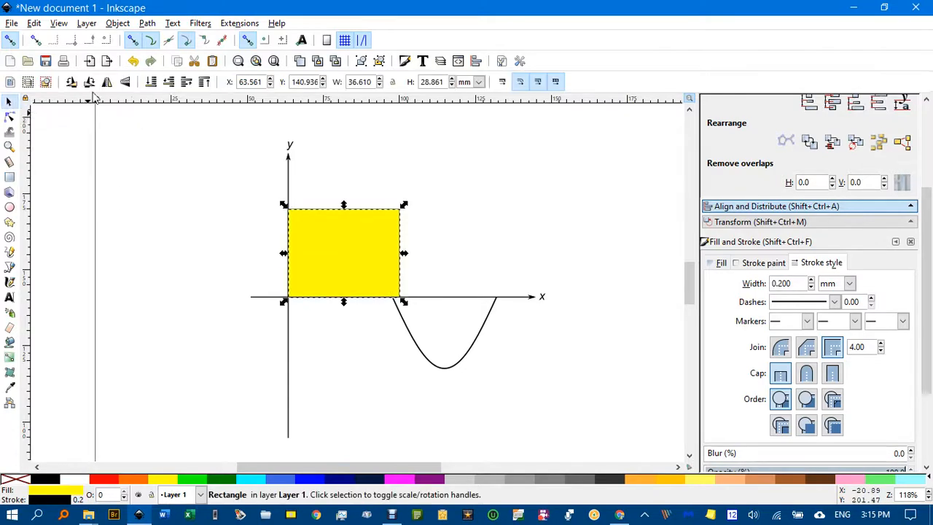
pyautogui.click(152, 82)
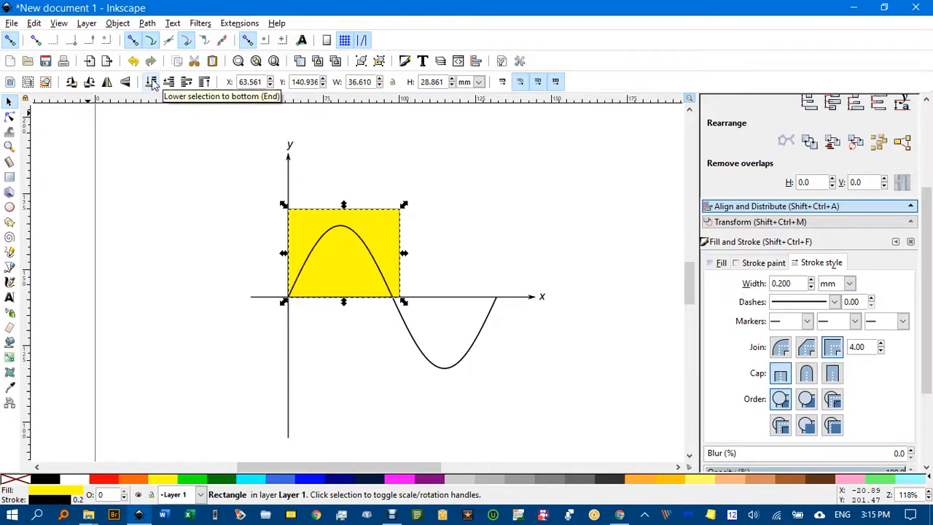
pyautogui.click(468, 233)
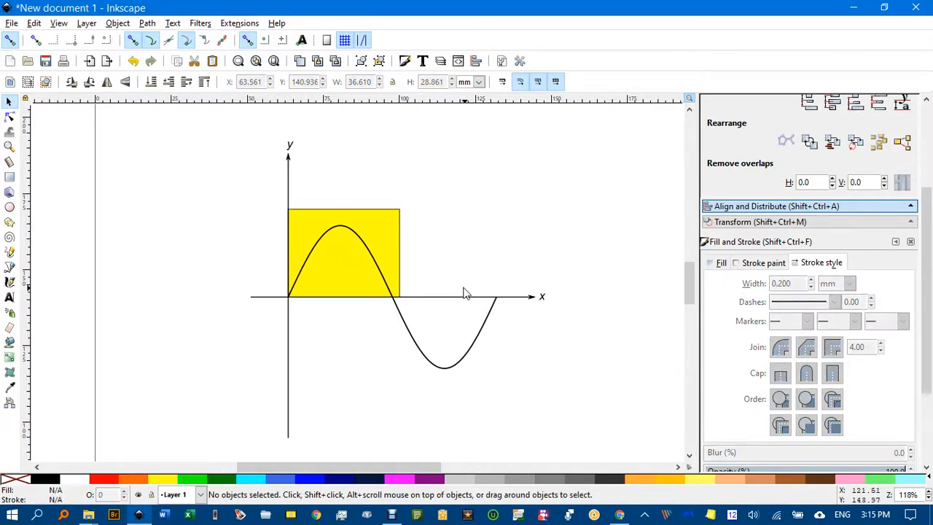
# Step: Try the Division path operation on the yellow rectangle and the original sine curve, and undo it
pyautogui.click(382, 227)
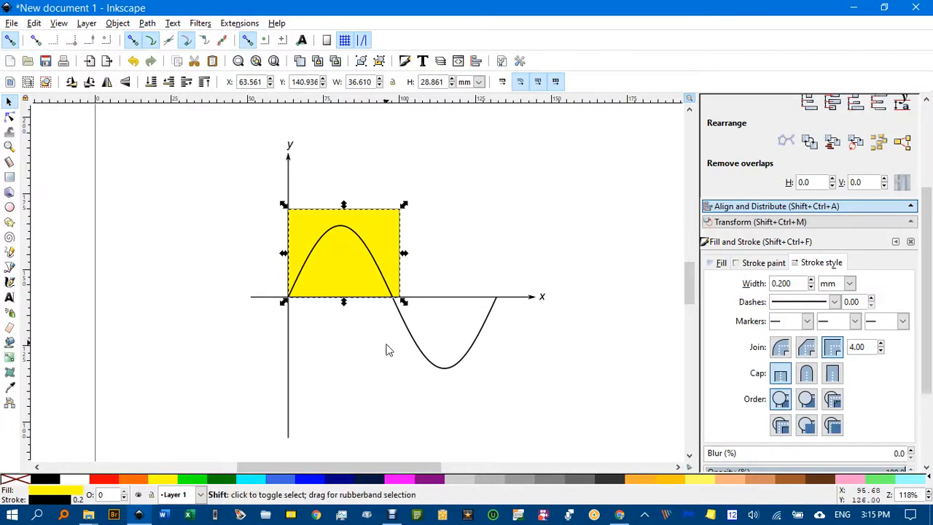
pyautogui.keyDown('shift'); pyautogui.click(409, 339); pyautogui.keyUp('shift')
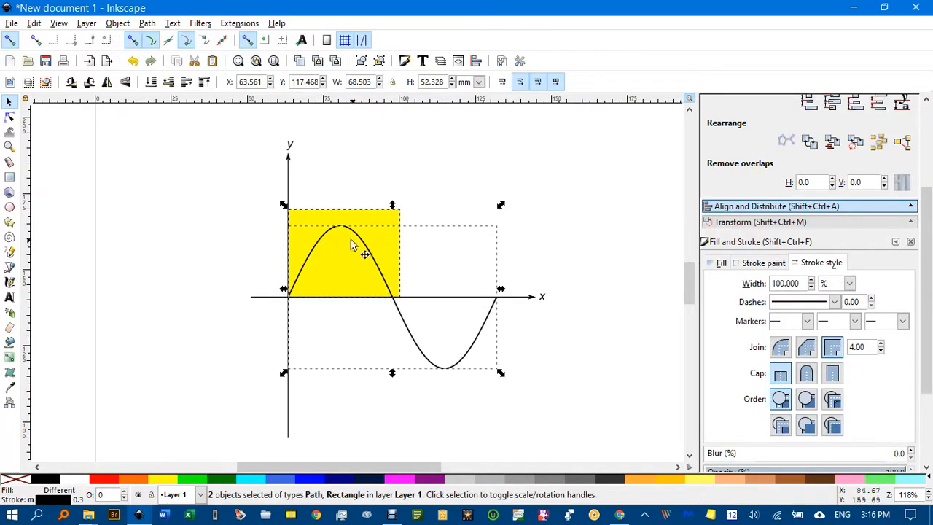
pyautogui.click(147, 23)
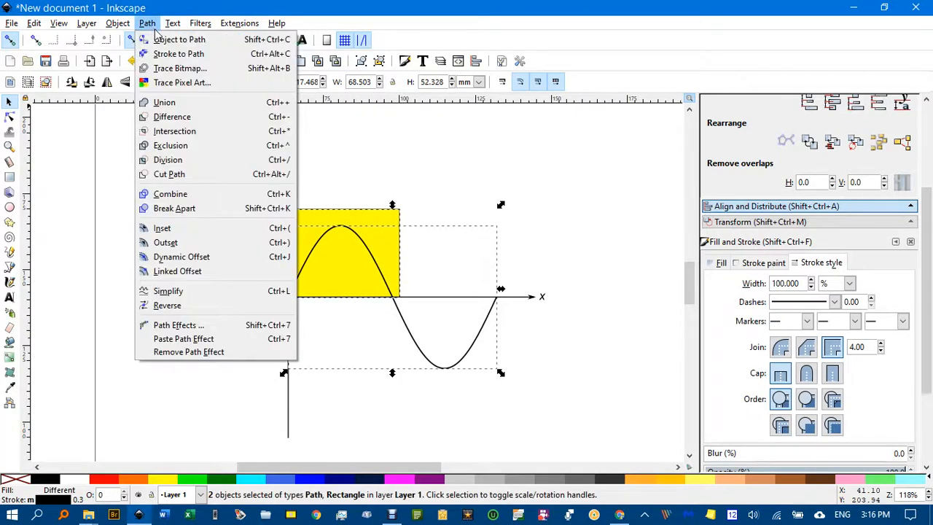
pyautogui.click(184, 161)
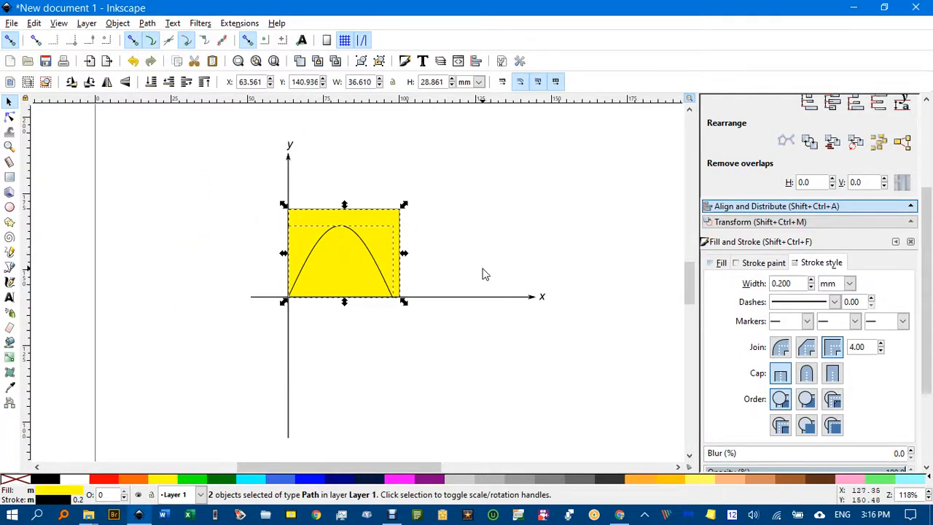
pyautogui.hotkey('ctrl', 'z')
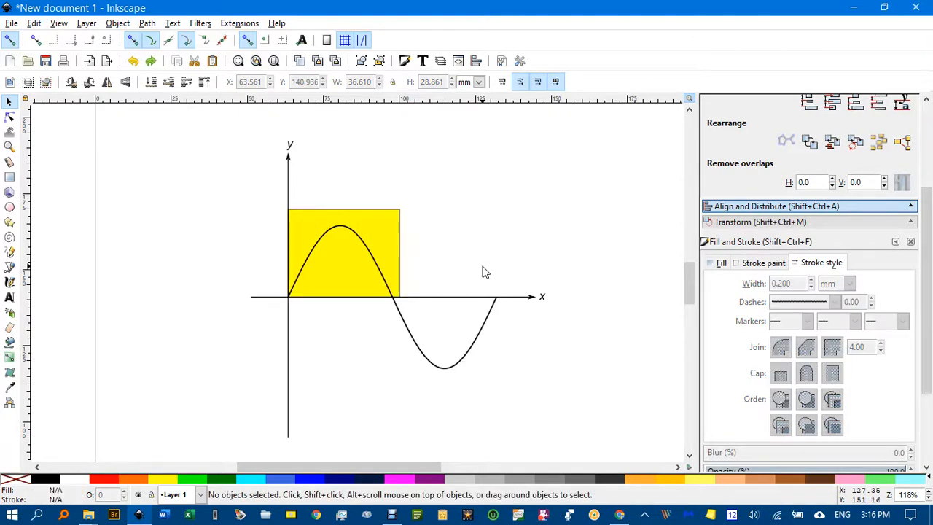
# Step: Duplicate the sine curve in place and divide the yellow rectangle with one of the two curves
pyautogui.click(411, 335)
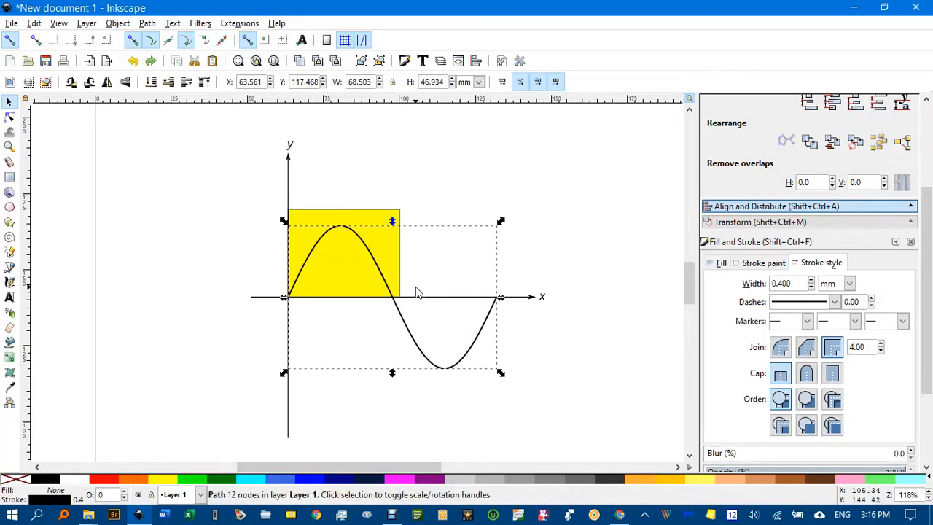
pyautogui.click(420, 202)
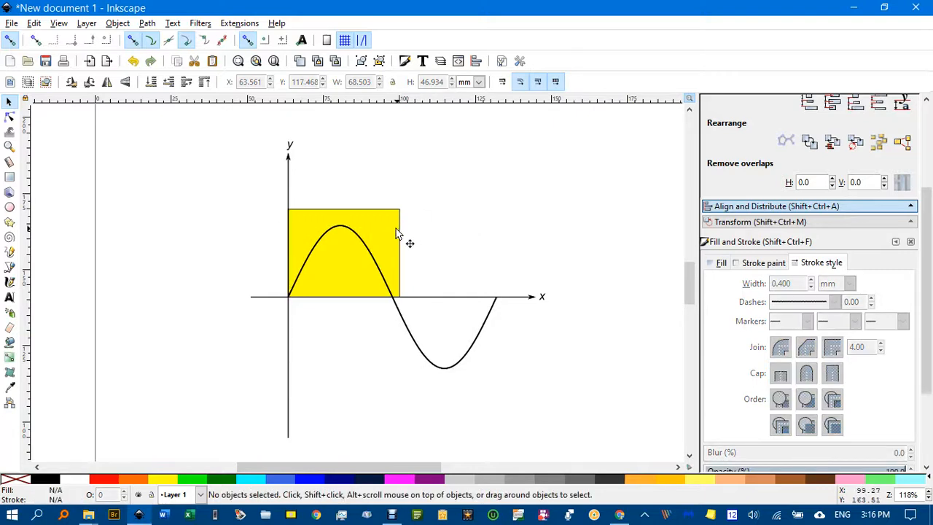
pyautogui.click(401, 322)
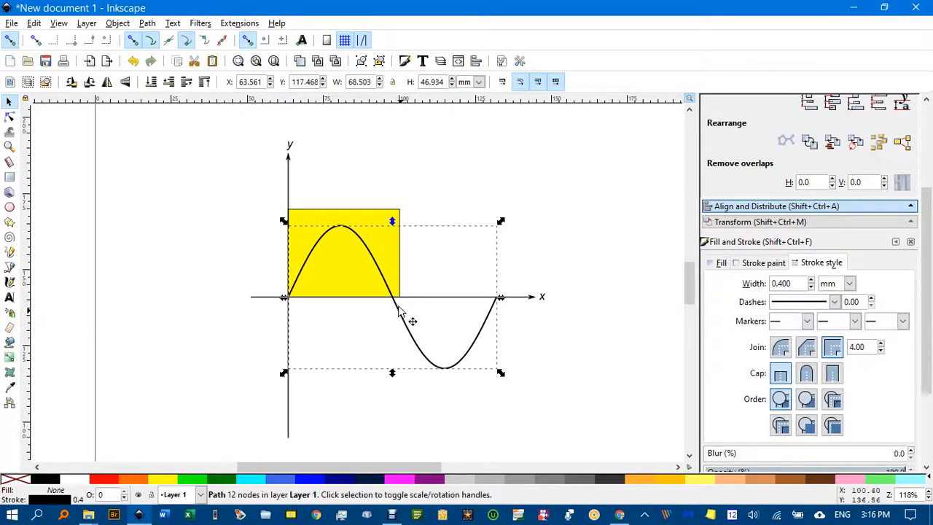
pyautogui.keyDown('shift'); pyautogui.click(327, 223); pyautogui.keyUp('shift')
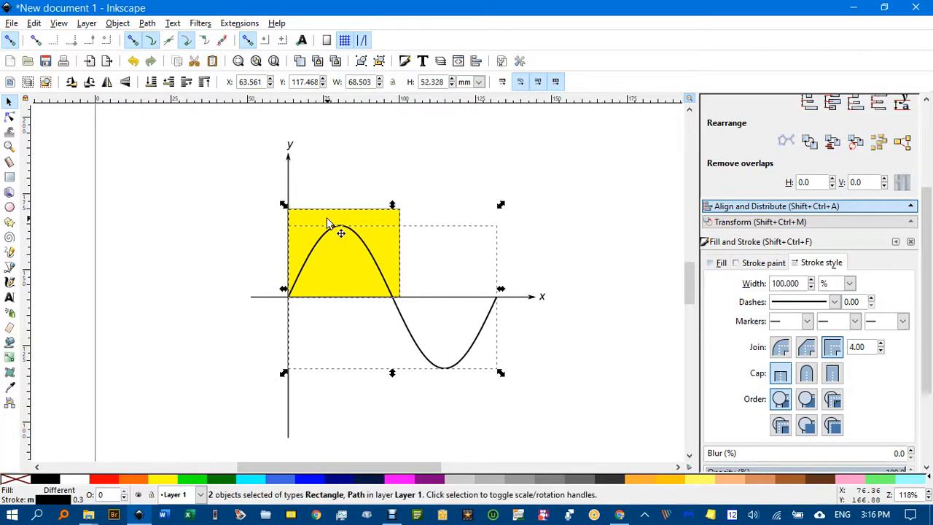
pyautogui.click(147, 23)
pyautogui.click(190, 163)
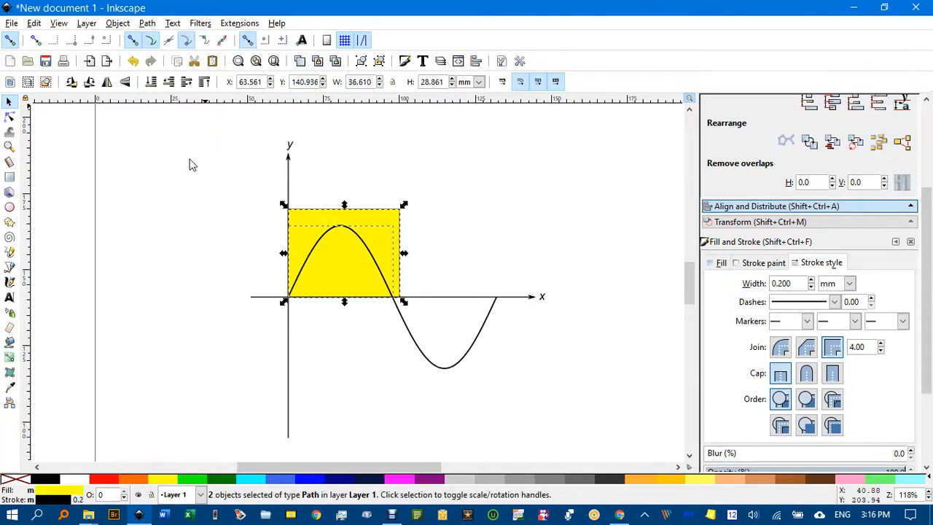
pyautogui.press('Escape')
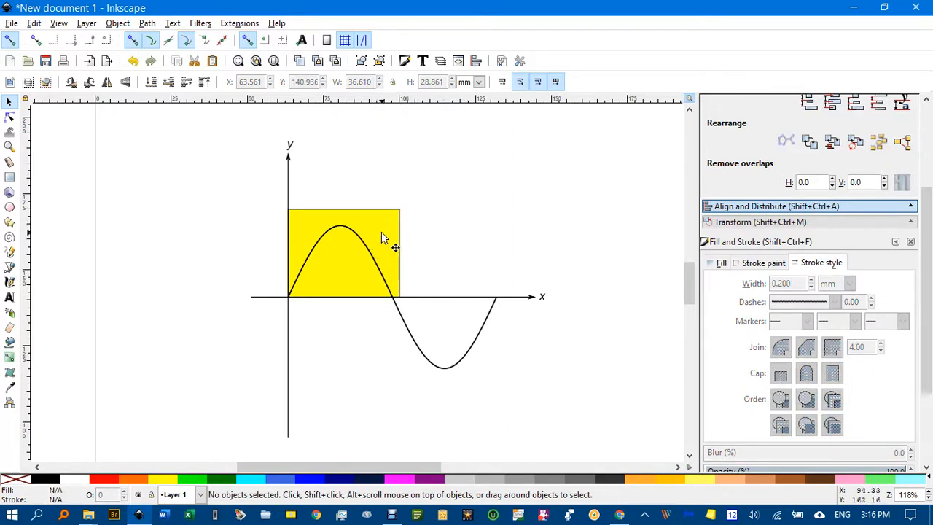
# Step: Move the outer cut-off rectangle piece and the hump-shaped piece away from the graph, to opposite sides of the y-axis
pyautogui.moveTo(376, 234); pyautogui.dragTo(194, 191)
pyautogui.moveTo(345, 275); pyautogui.dragTo(438, 225)
# Step: Remove the outline from the yellow hump-shaped piece and snap it back under the curve's first hump at the origin
pyautogui.scroll(3, 416, 226)
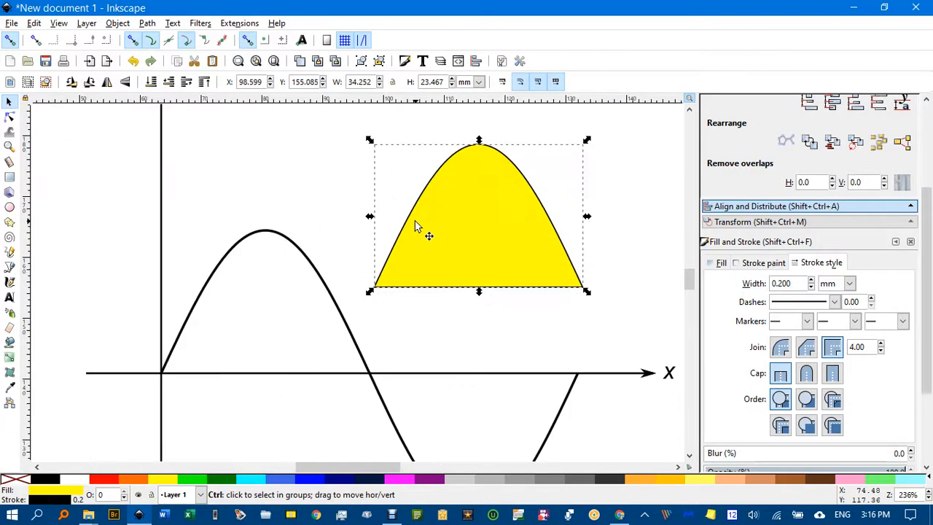
pyautogui.scroll(-3, 416, 225)
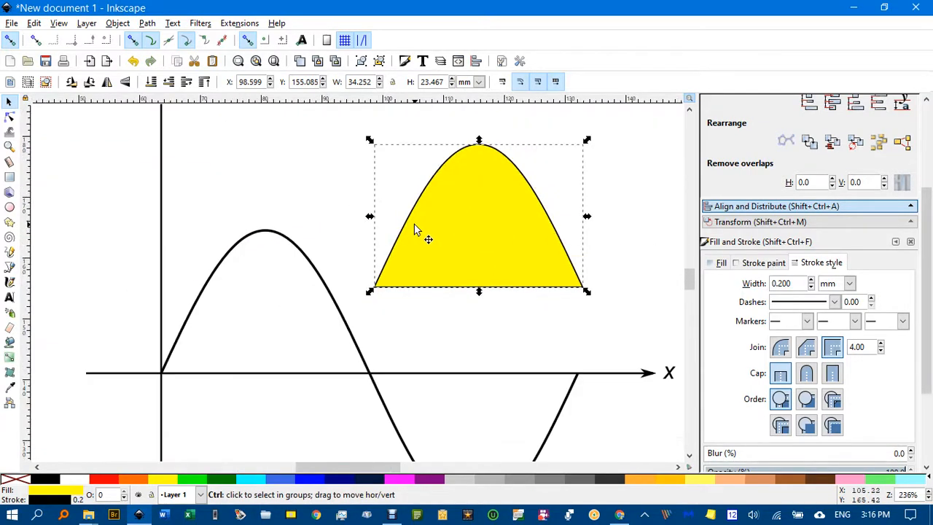
pyautogui.keyDown('shift'); pyautogui.click(15, 480); pyautogui.keyUp('shift')
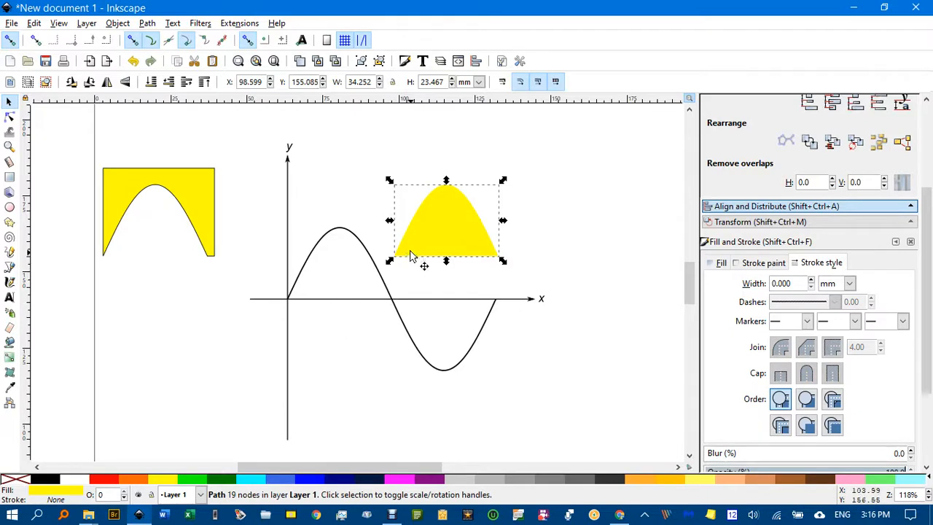
pyautogui.moveTo(423, 248); pyautogui.dragTo(320, 290)
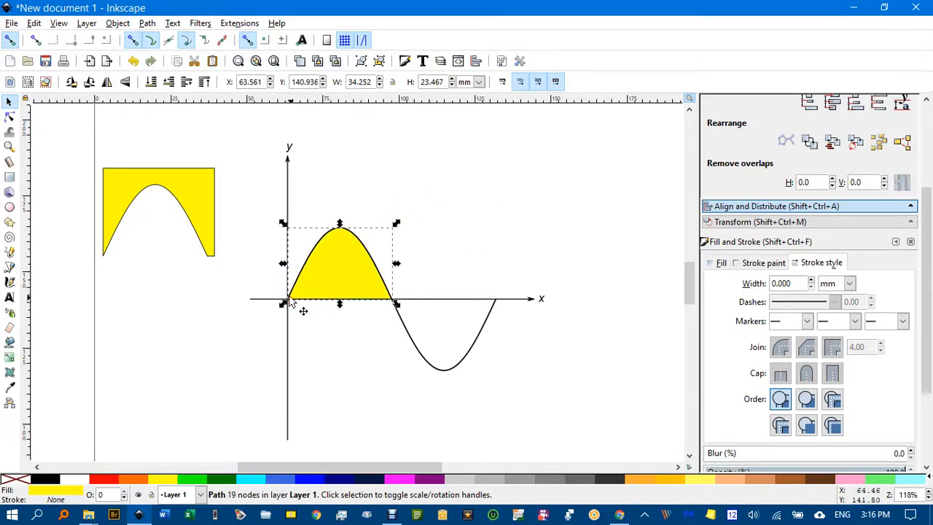
pyautogui.click(331, 331)
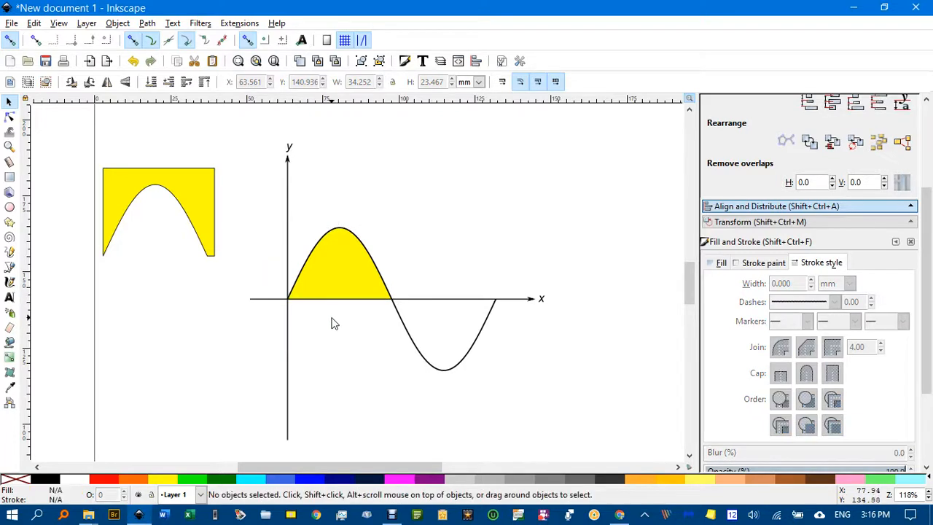
# Step: Replace the yellow hump's flat fill with the Stripes 1:3 pattern fill
pyautogui.click(338, 279)
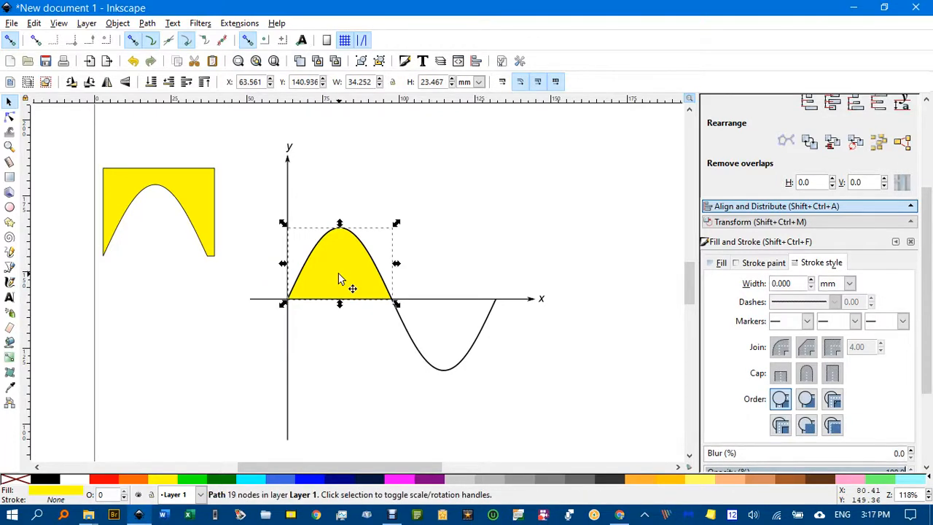
pyautogui.click(720, 264)
pyautogui.click(822, 286)
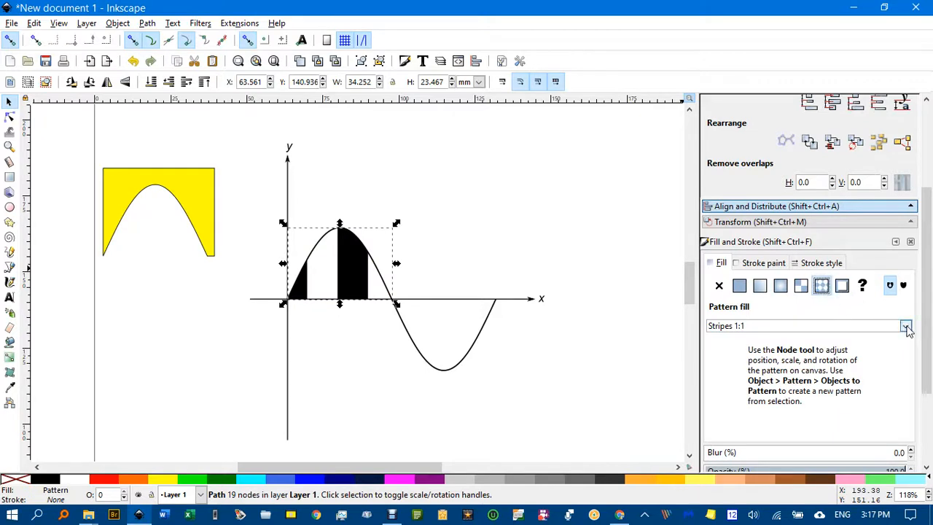
pyautogui.click(905, 327)
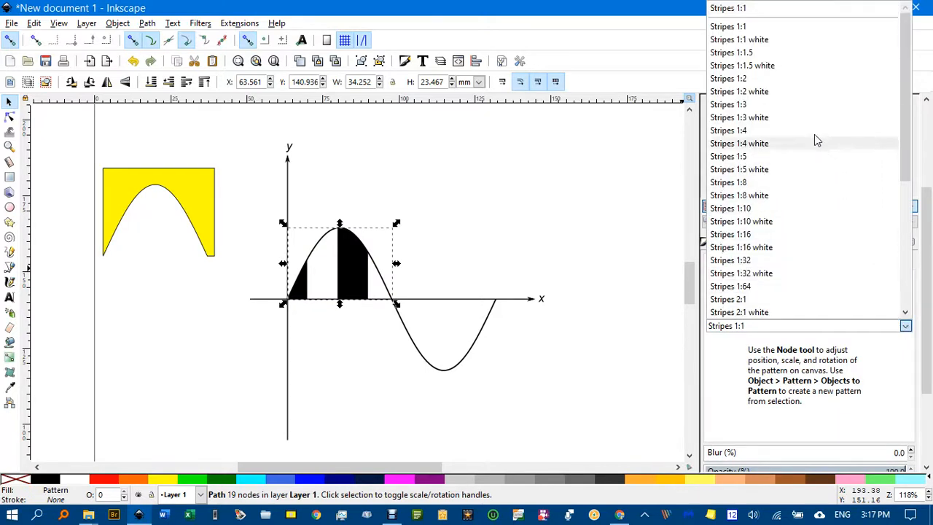
pyautogui.click(749, 108)
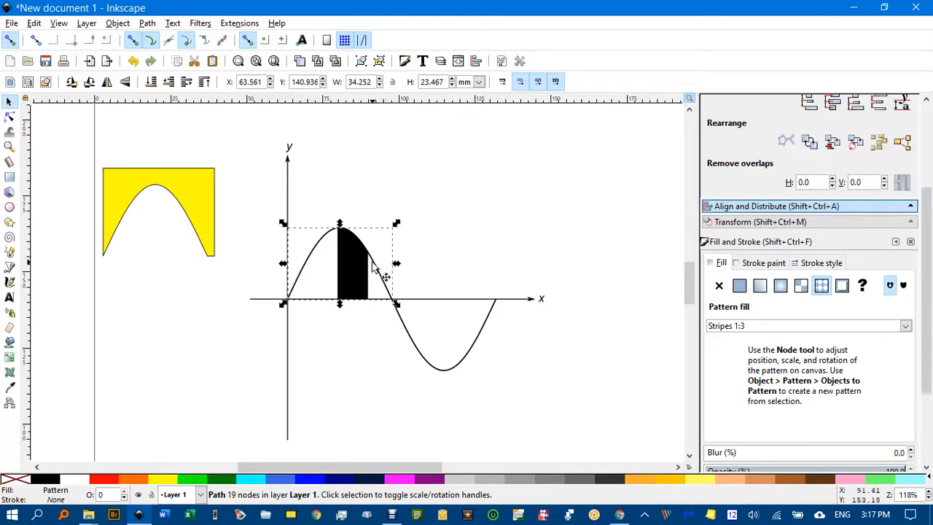
# Step: Move the stripe pattern's origin handle from the page corner to just below the x-axis under the hump
pyautogui.press('n')
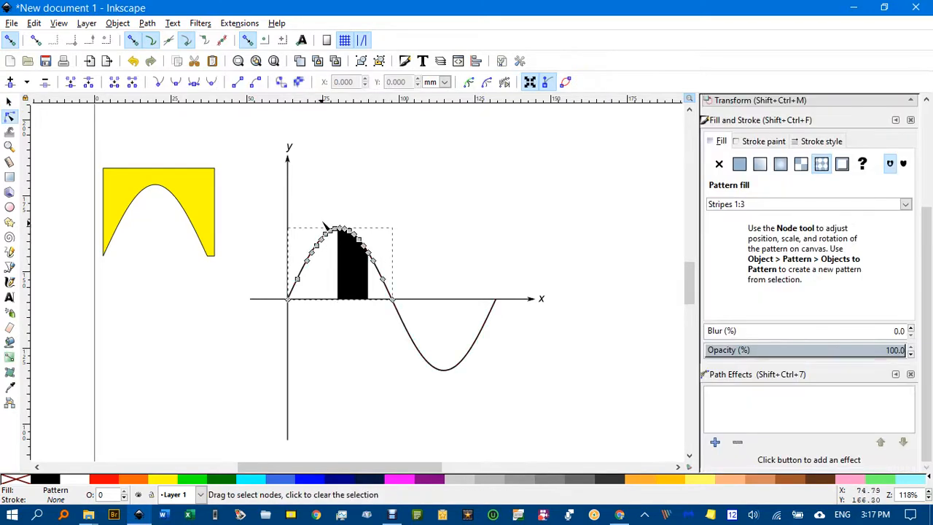
pyautogui.scroll(-4, 362, 221)
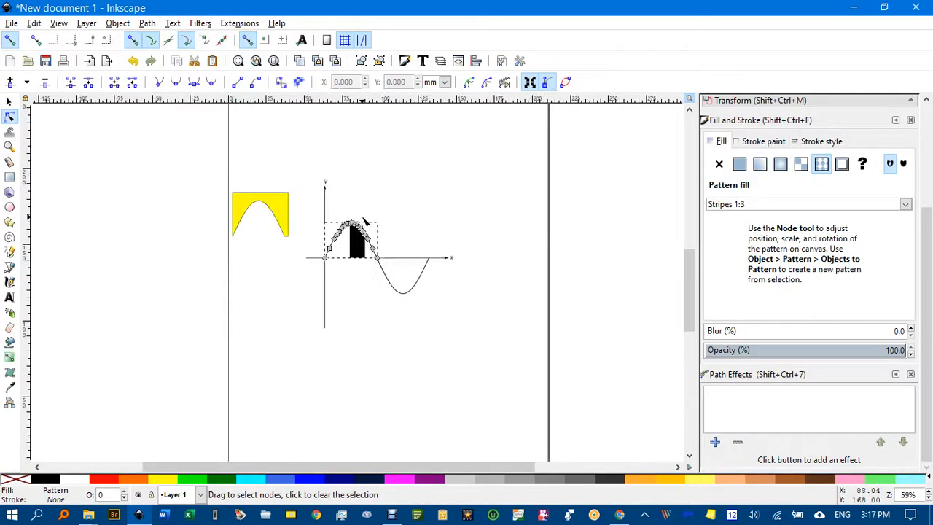
pyautogui.scroll(2, 366, 228)
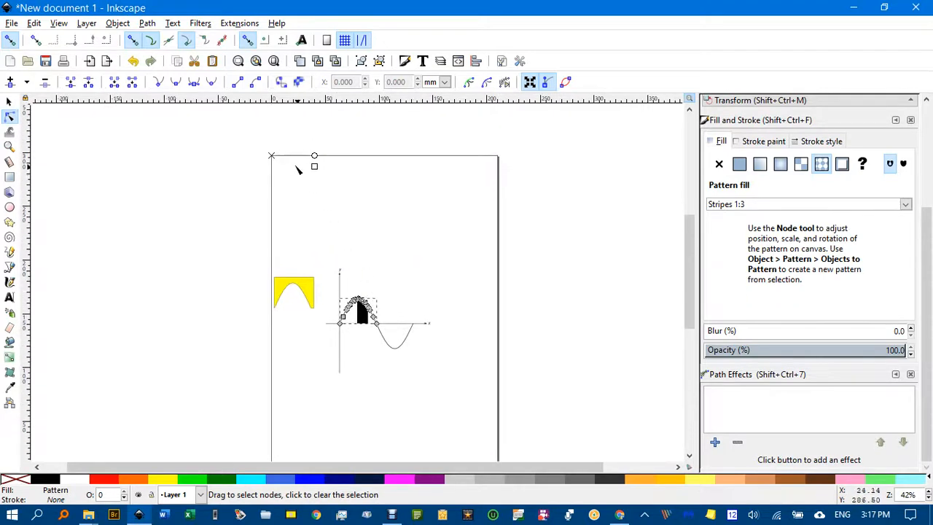
pyautogui.moveTo(272, 158); pyautogui.dragTo(358, 374)
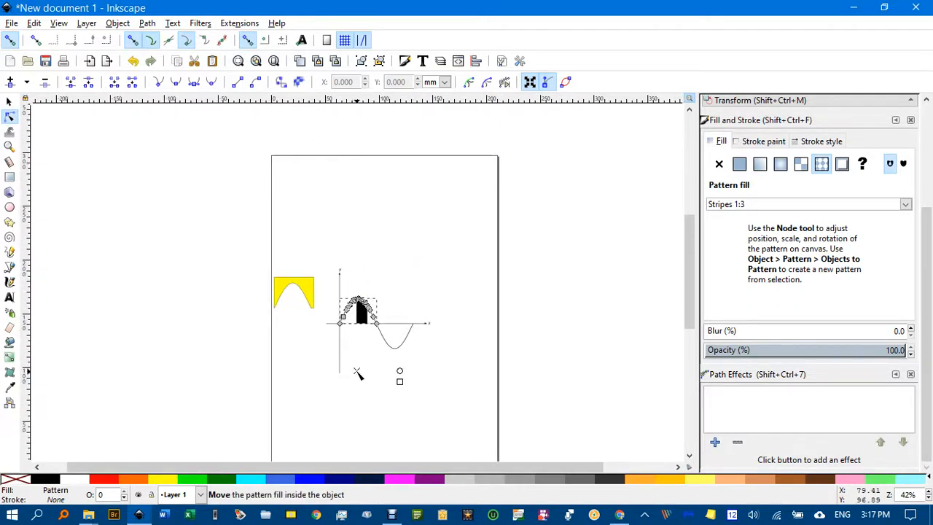
pyautogui.scroll(3, 355, 372)
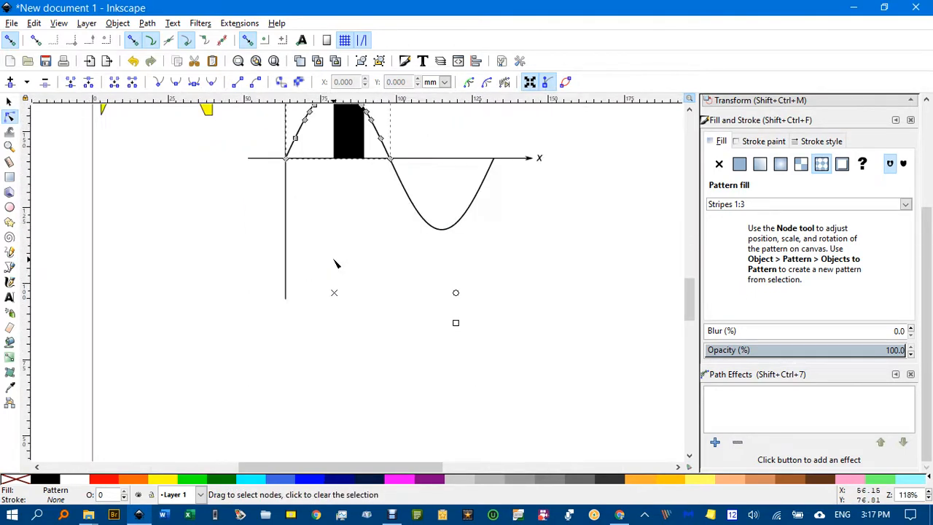
pyautogui.scroll(1, 335, 264)
pyautogui.moveTo(333, 305); pyautogui.dragTo(315, 174)
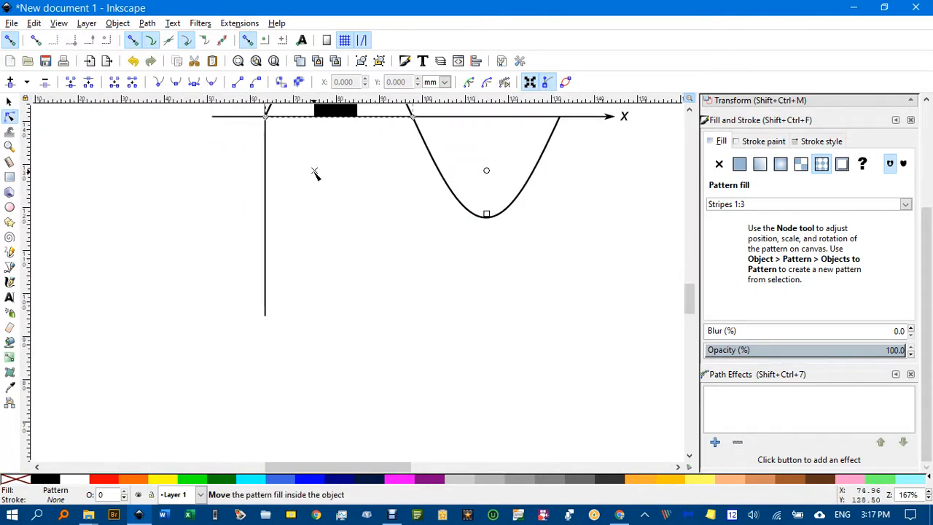
# Step: Try scaling the hump's stripe pattern down slightly with its scale handle, and undo the last scaling
pyautogui.scroll(4, 338, 233)
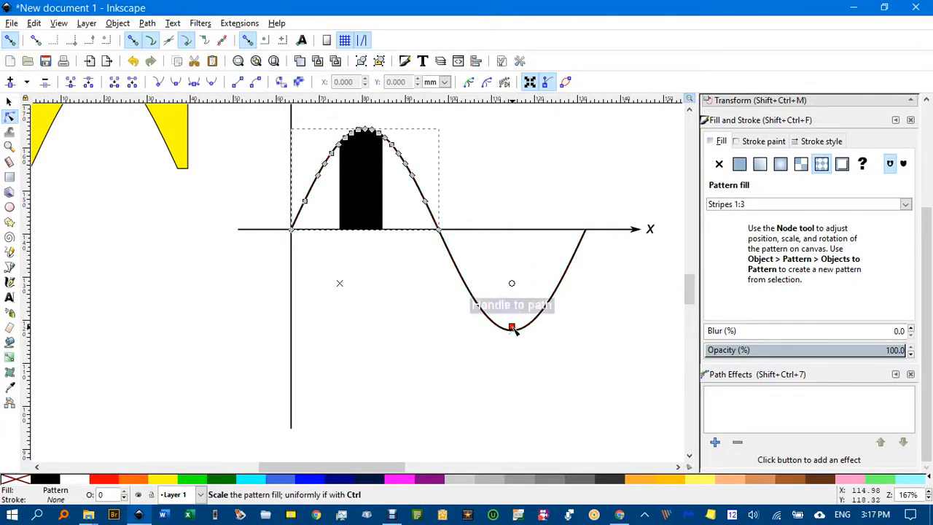
pyautogui.moveTo(512, 328); pyautogui.dragTo(477, 307)
pyautogui.moveTo(487, 334); pyautogui.dragTo(466, 334)
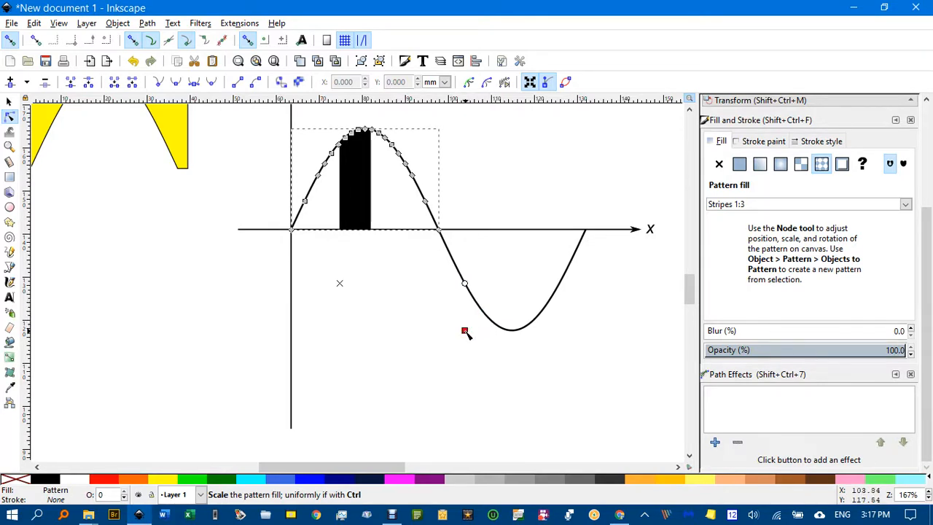
pyautogui.hotkey('ctrl', 'z')
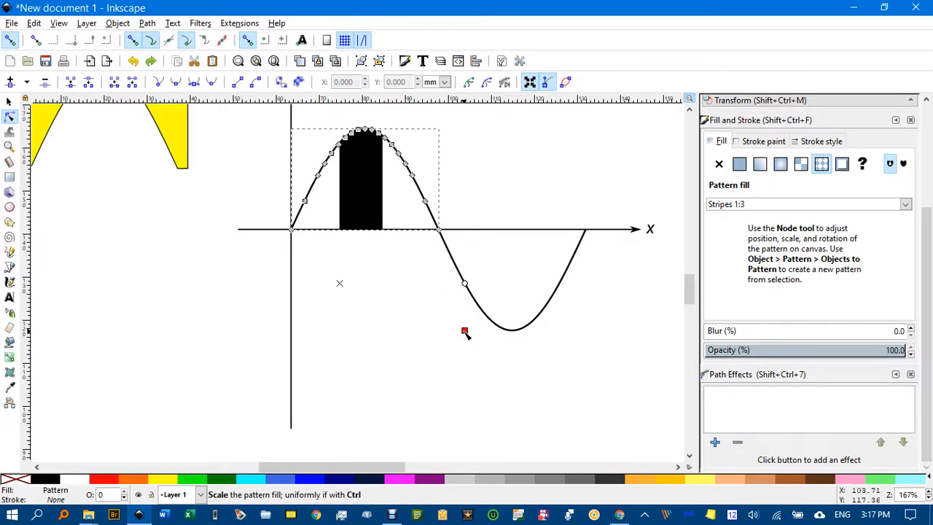
# Step: Scale the hump's pattern down to thin, closely spaced stripes and move its origin closer to the x-axis
pyautogui.moveTo(465, 333); pyautogui.dragTo(334, 290)
pyautogui.scroll(2, 344, 278)
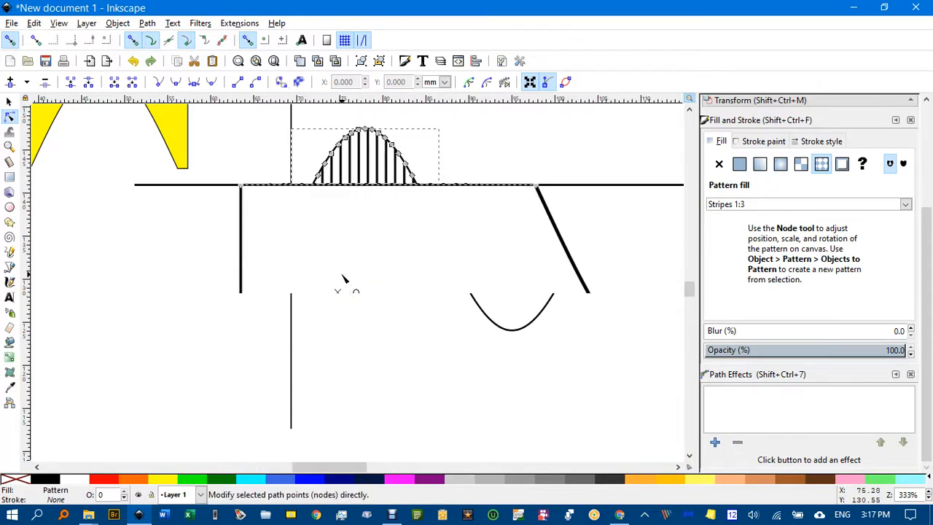
pyautogui.scroll(2, 344, 278)
pyautogui.scroll(-1, 389, 301)
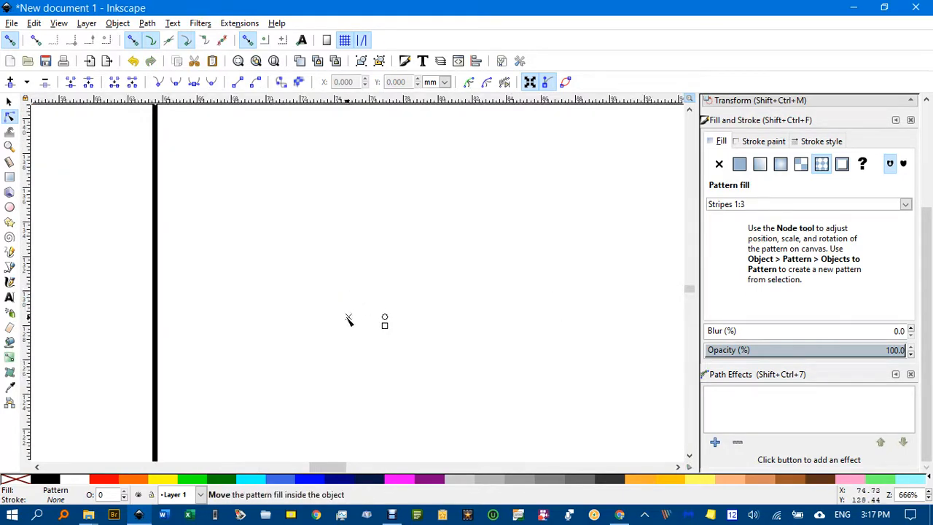
pyautogui.moveTo(349, 319); pyautogui.dragTo(301, 143)
pyautogui.moveTo(357, 172); pyautogui.dragTo(362, 311)
pyautogui.scroll(-4, 442, 323)
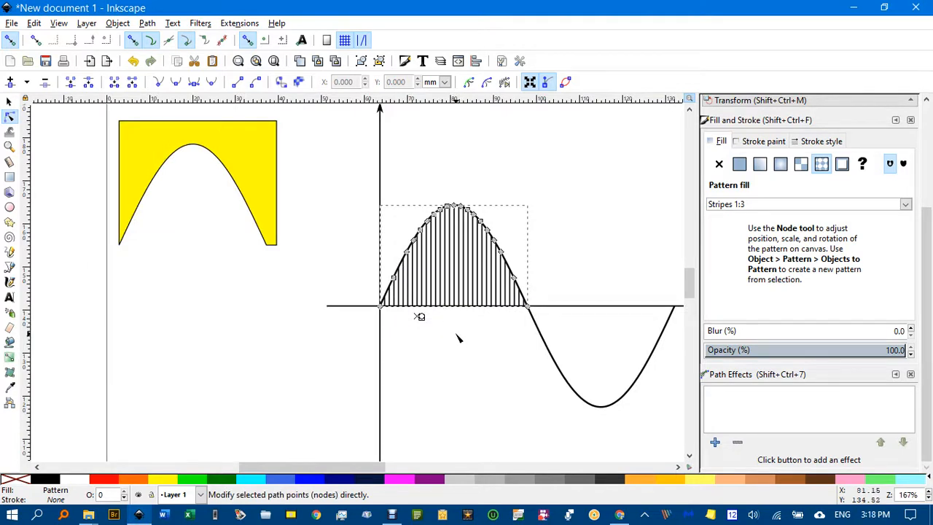
# Step: Rotate the stripe pattern about 45° counterclockwise to make diagonal hatching, and deselect the hump
pyautogui.scroll(4, 439, 327)
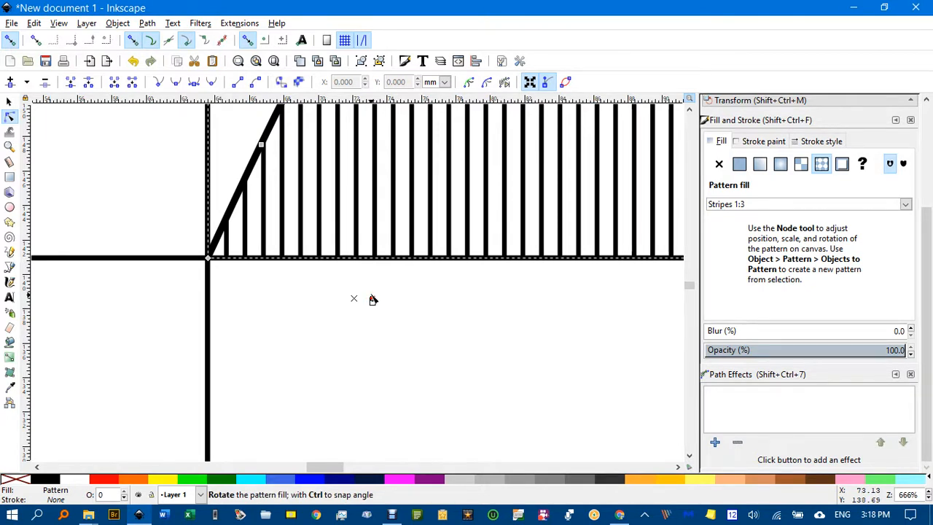
pyautogui.moveTo(372, 298); pyautogui.dragTo(370, 291)
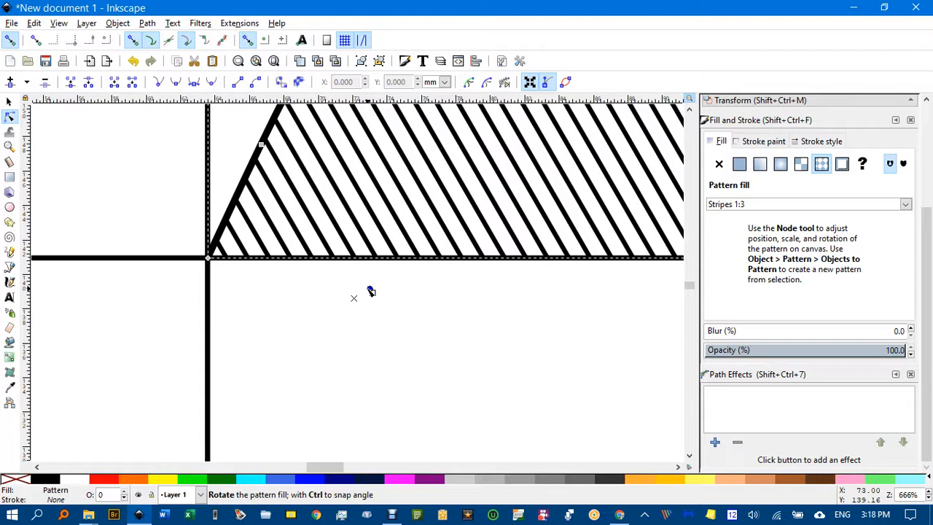
pyautogui.moveTo(370, 290); pyautogui.dragTo(369, 287)
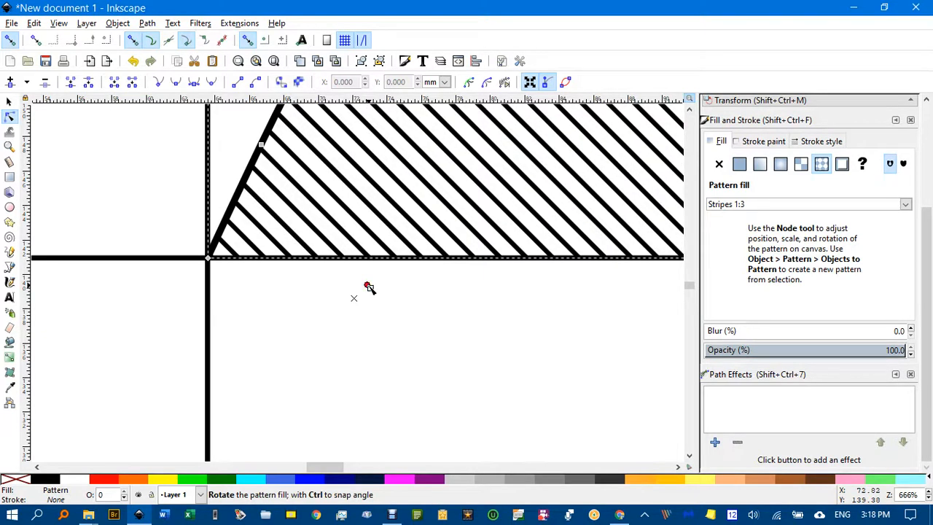
pyautogui.press('Escape')
pyautogui.scroll(-5, 435, 312)
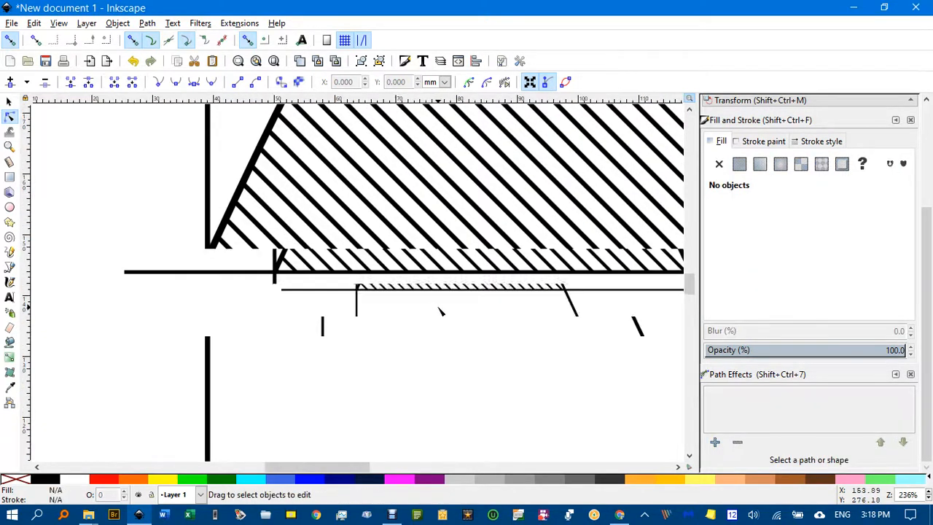
# Step: Shift the stripe pattern slightly inside the hump to remove the horizontal seam in the hatching, then deselect and return to the Selector tool
pyautogui.scroll(1, 442, 311)
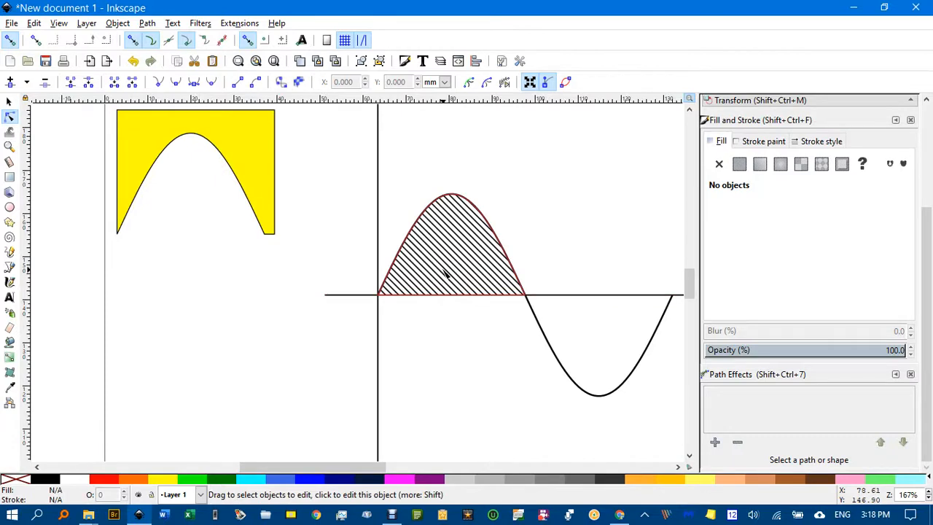
pyautogui.click(435, 291)
pyautogui.scroll(4, 430, 309)
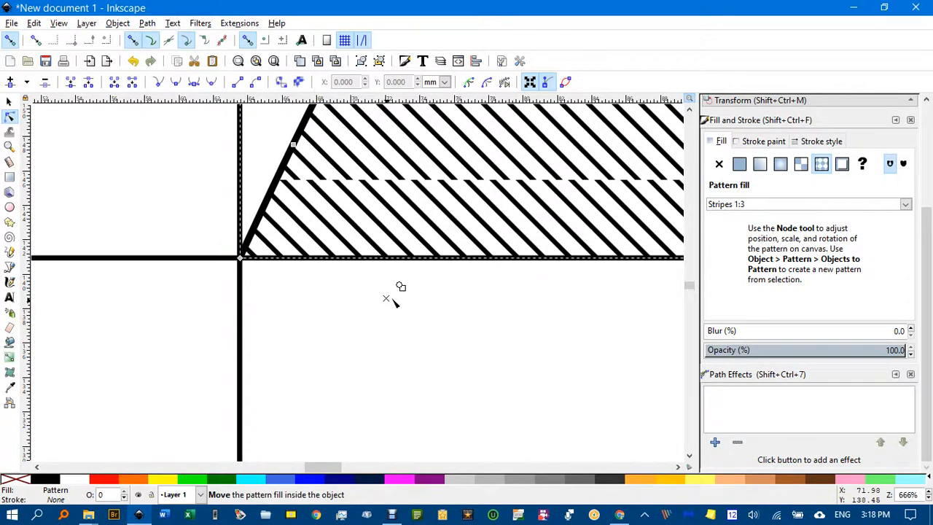
pyautogui.moveTo(410, 299)
pyautogui.mouseDown()
pyautogui.moveTo(422, 299)
pyautogui.moveTo(408, 299)
pyautogui.mouseUp()
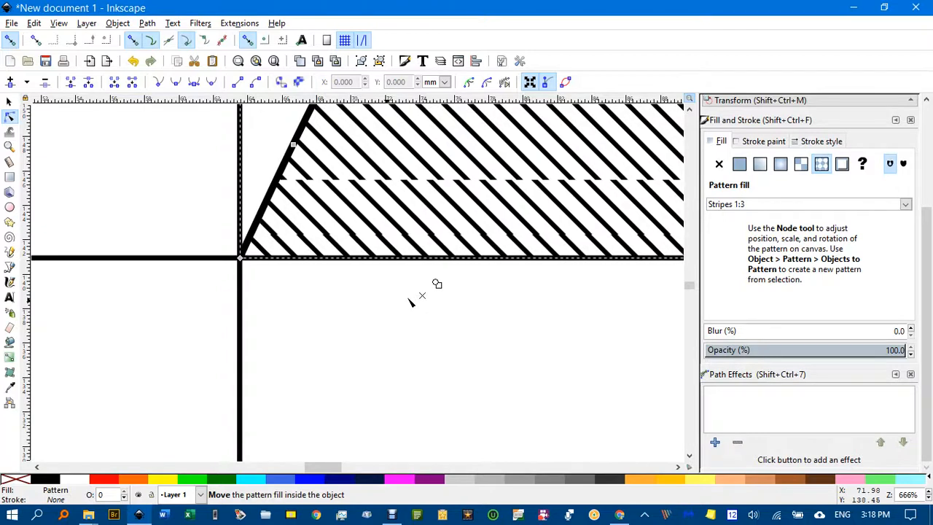
pyautogui.click(489, 322)
pyautogui.scroll(-5, 500, 323)
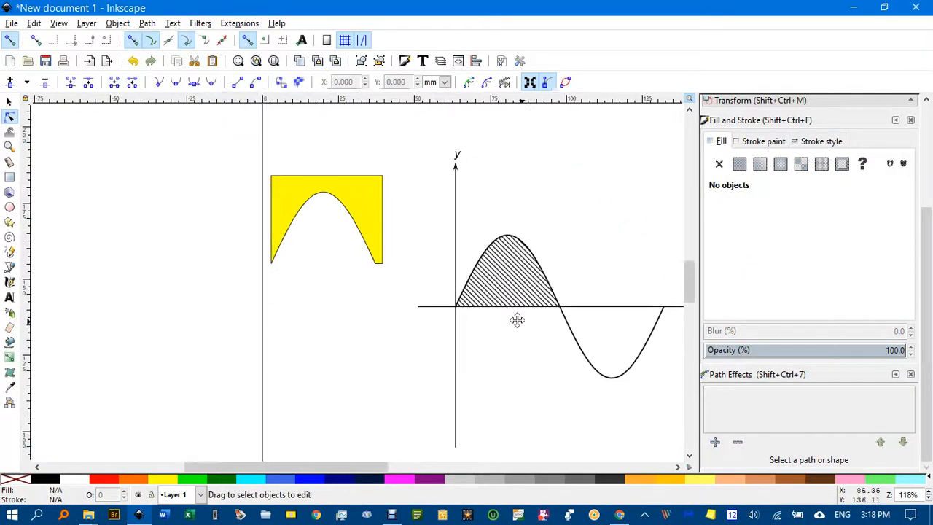
pyautogui.moveTo(517, 320); pyautogui.dragTo(412, 290)
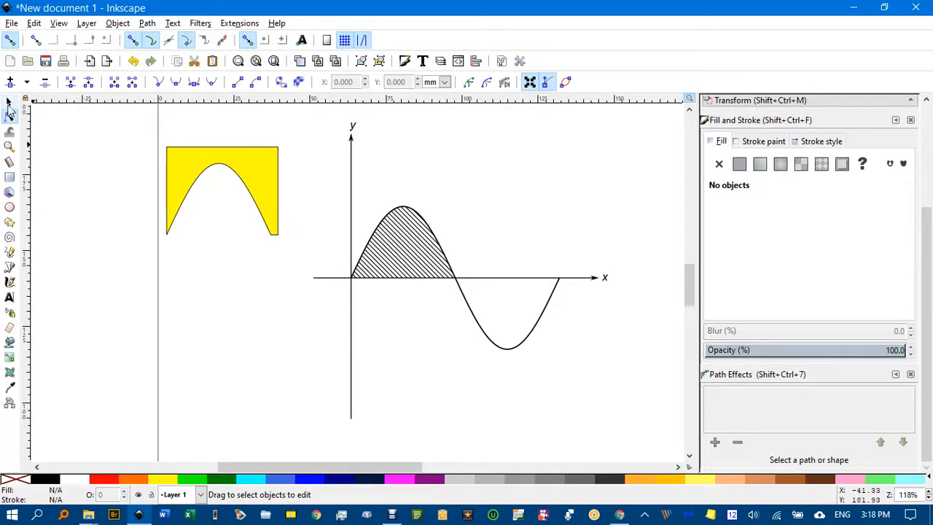
pyautogui.click(10, 102)
pyautogui.hotkey('ctrl', 'shift', 'a')
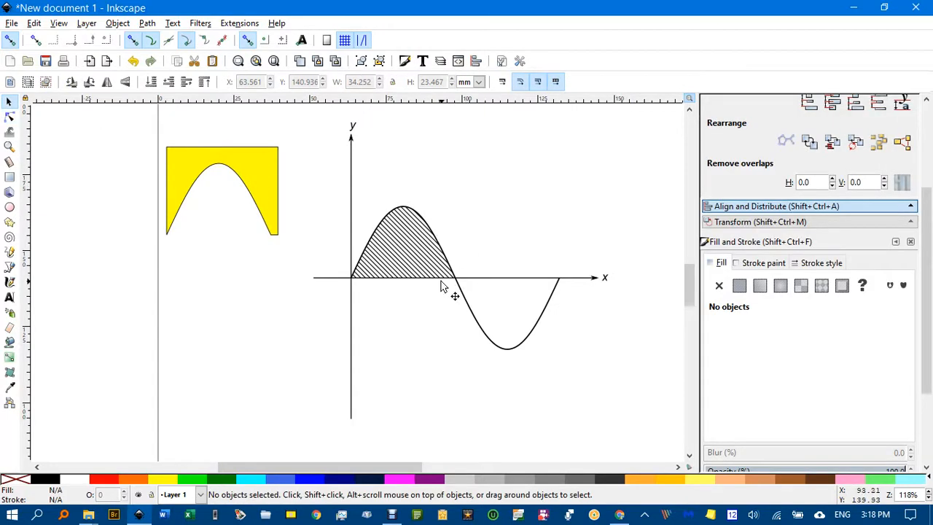